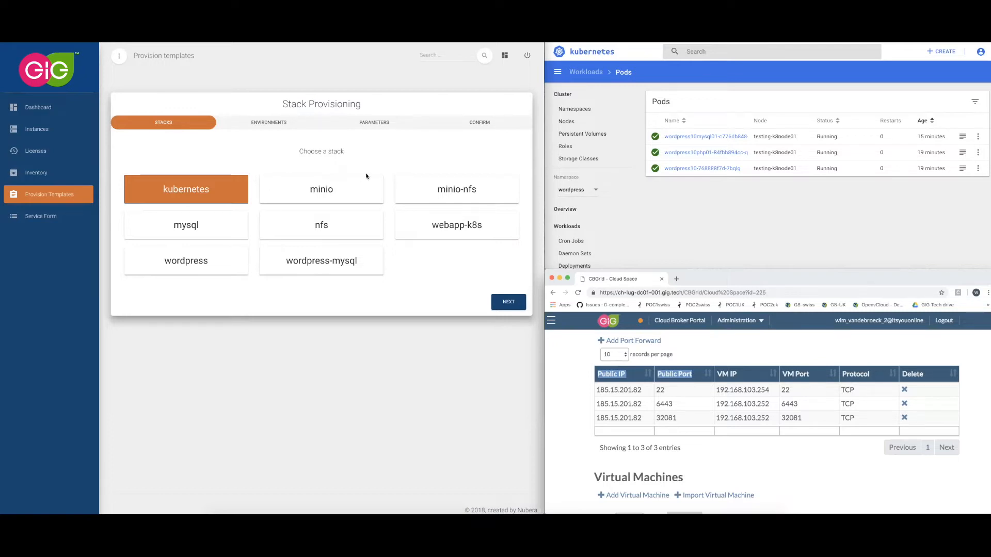
# Choose the wordpress-mysql stack for provisioning and continue to the environment selection.
pyautogui.click(319, 191)
pyautogui.click(320, 191)
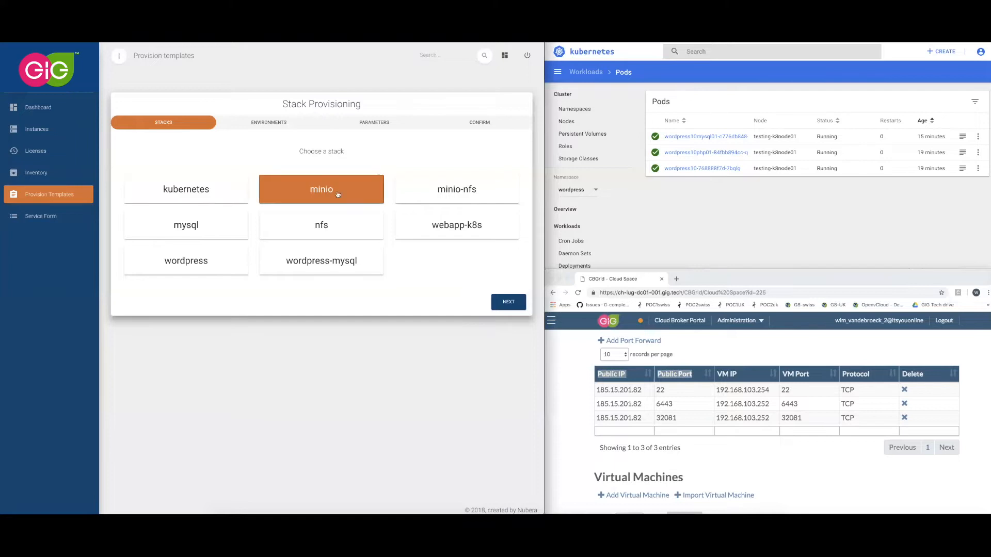
pyautogui.click(326, 265)
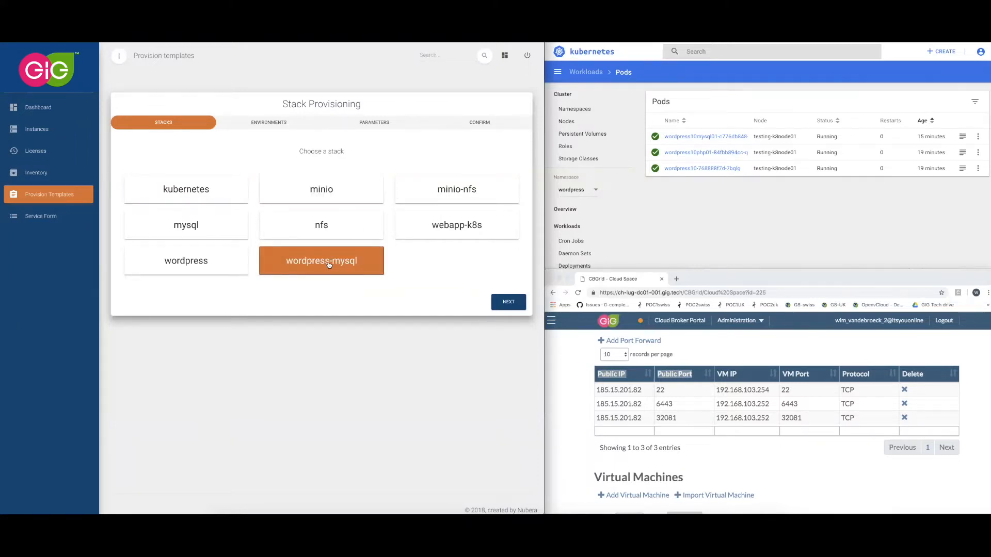
pyautogui.click(507, 303)
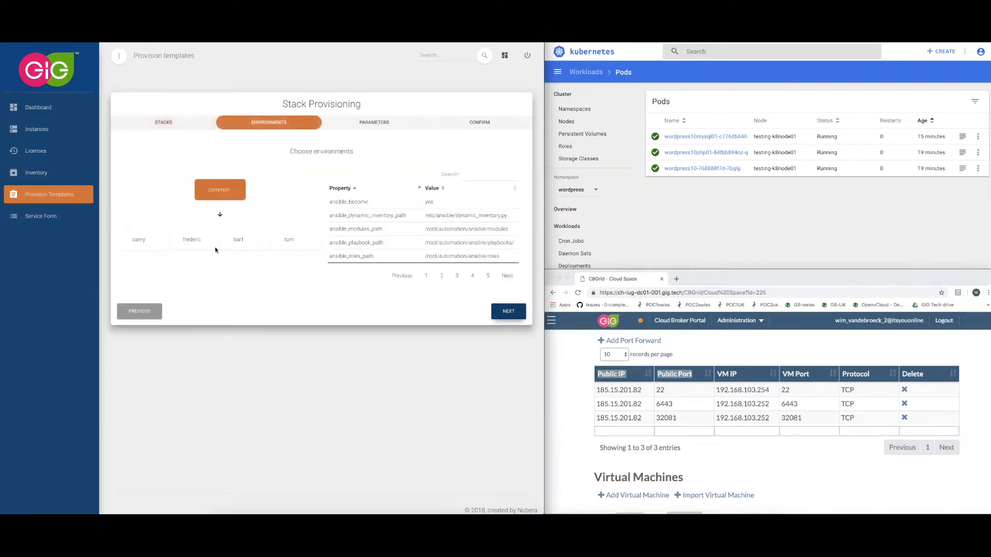
# Choose the second environment under common, followed by gig-swiss and nubera-cloudspace, and continue to the parameters.
pyautogui.click(206, 248)
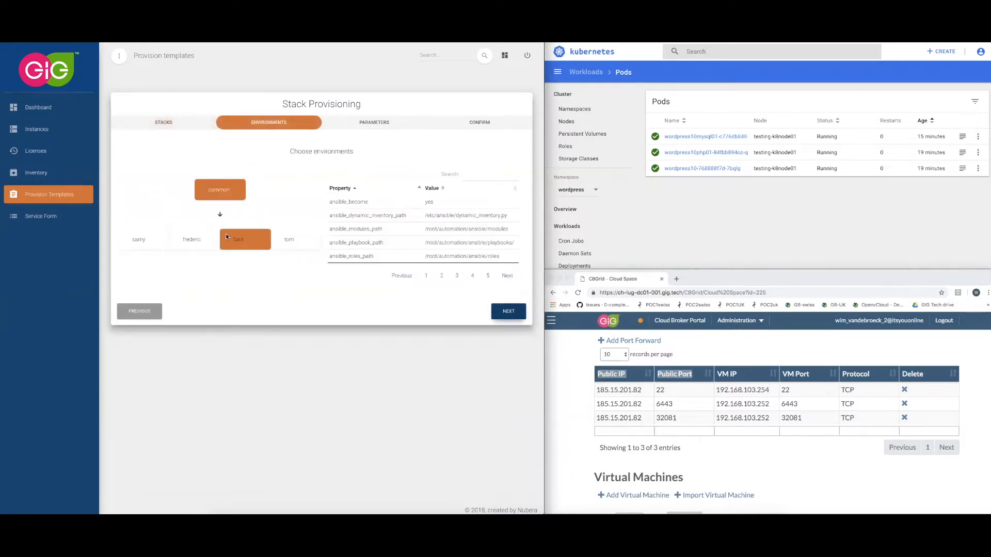
pyautogui.click(166, 241)
pyautogui.click(298, 237)
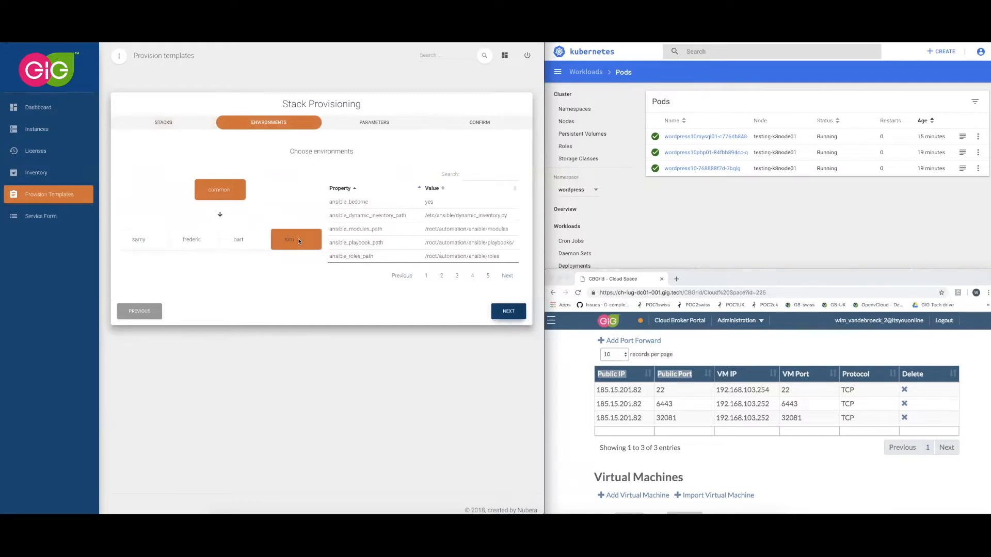
pyautogui.click(206, 243)
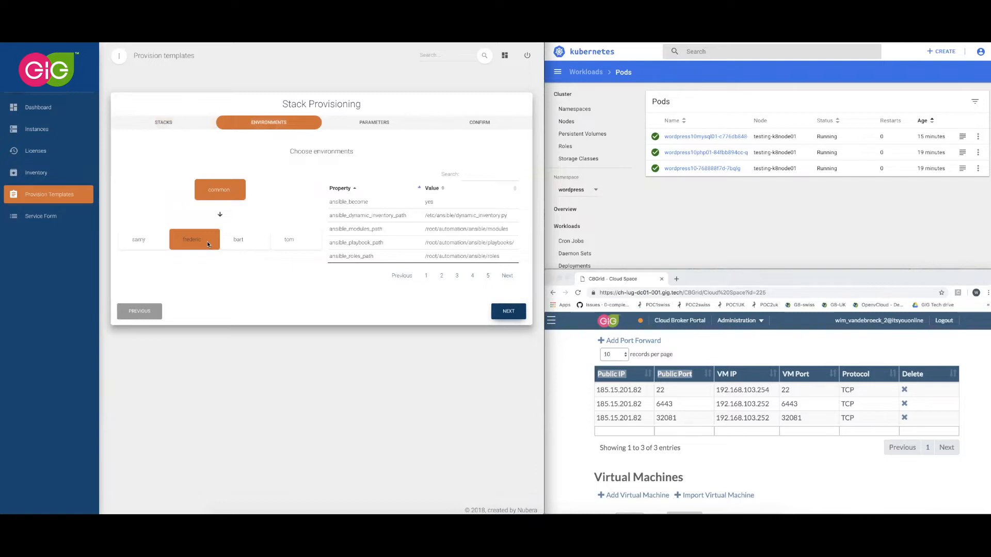
pyautogui.click(207, 241)
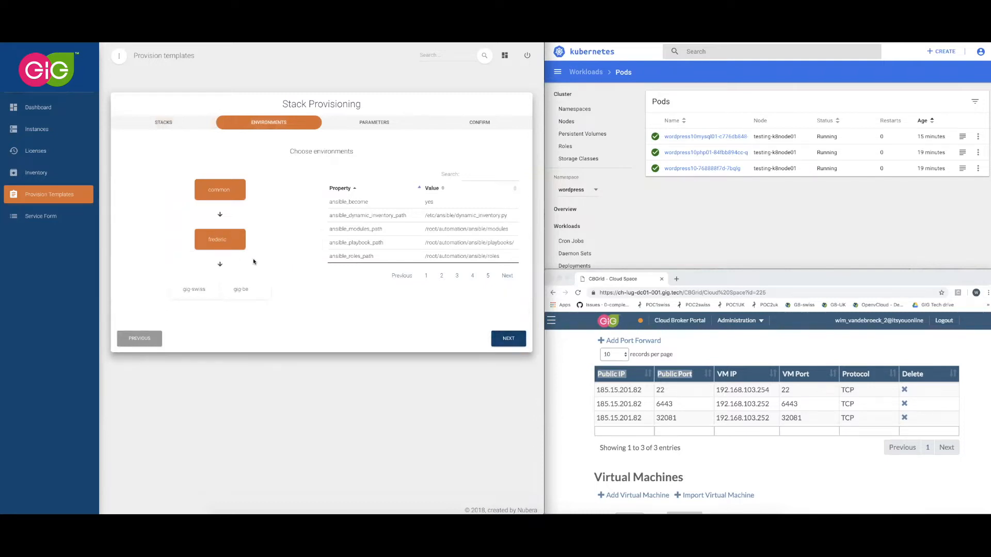
pyautogui.click(208, 290)
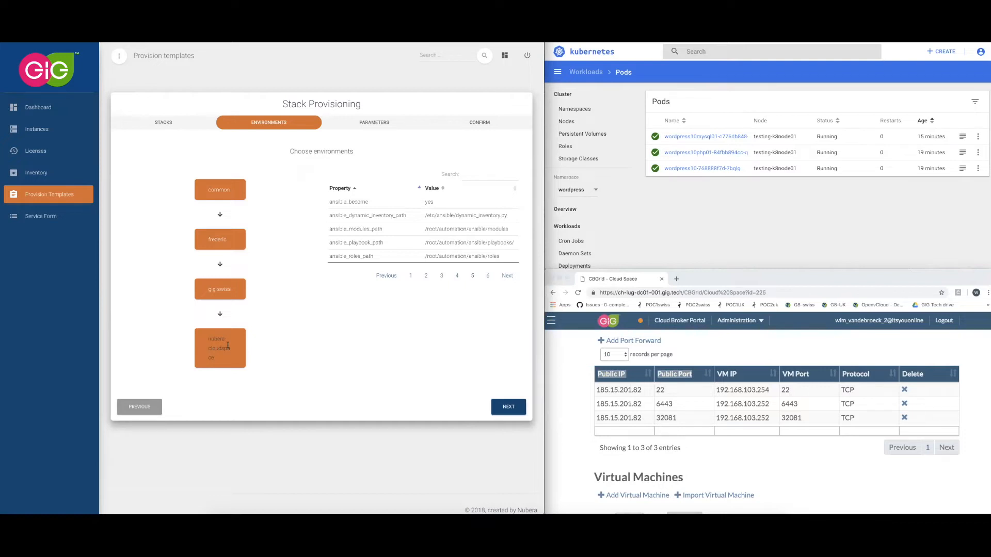
pyautogui.click(239, 352)
pyautogui.click(508, 407)
# Name the instance wordpress-wvdb-12okt and set the app parameter to the same name.
pyautogui.click(307, 180)
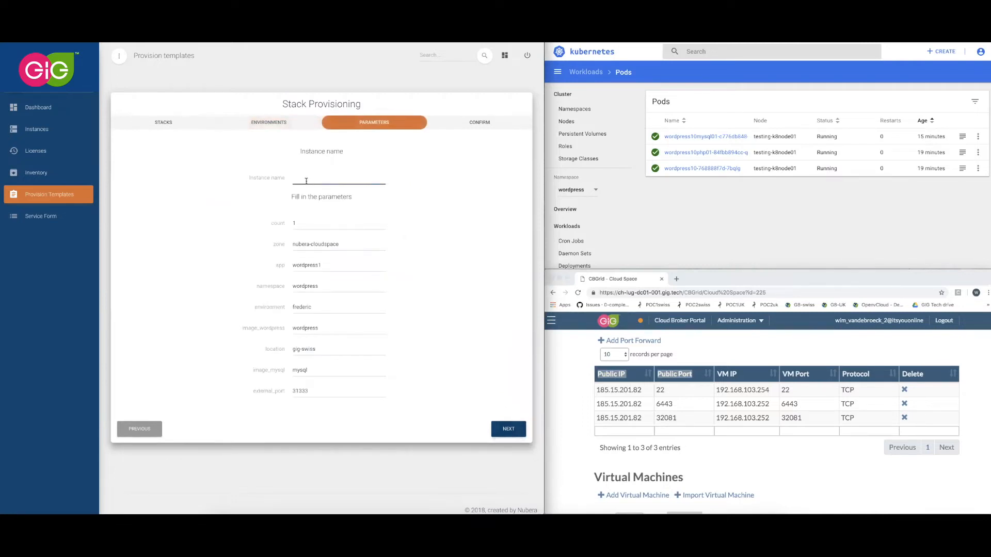
pyautogui.write('wordpress-wvdb-12okt')
pyautogui.moveTo(349, 178); pyautogui.dragTo(284, 174)
pyautogui.hotkey('ctrl', 'c')
pyautogui.moveTo(324, 265); pyautogui.dragTo(292, 265)
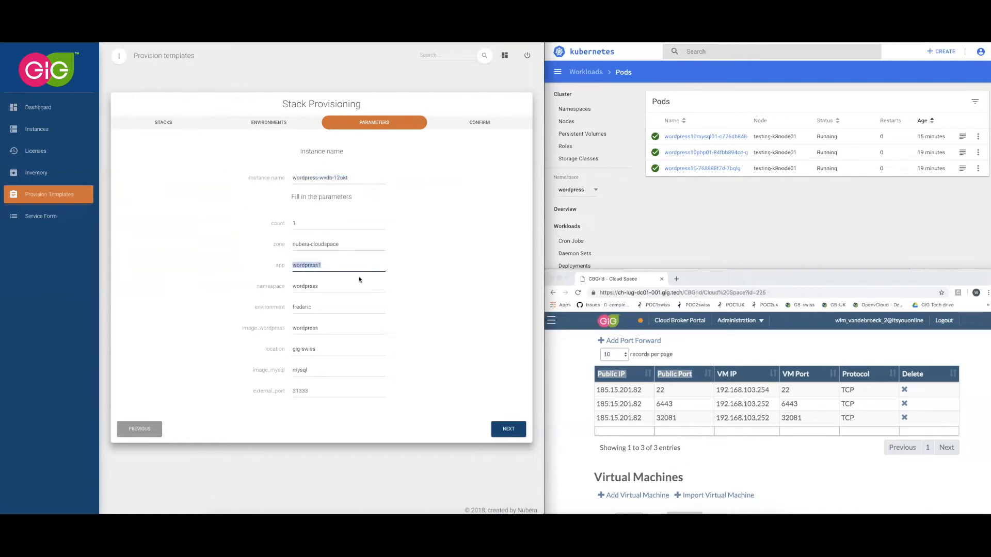
pyautogui.hotkey('ctrl', 'v')
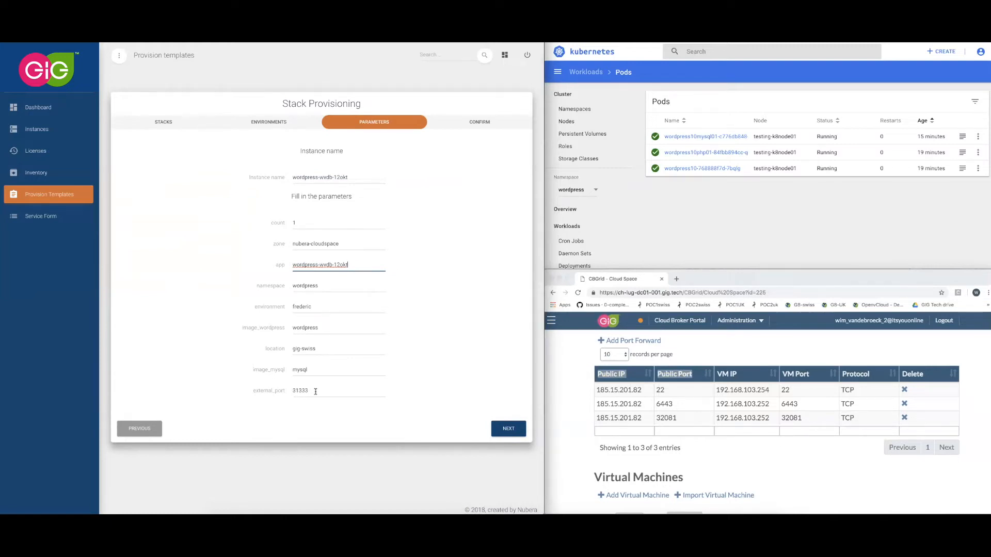
# Accept the remaining parameters, confirm the stack summary and start creating the instance.
pyautogui.click(513, 429)
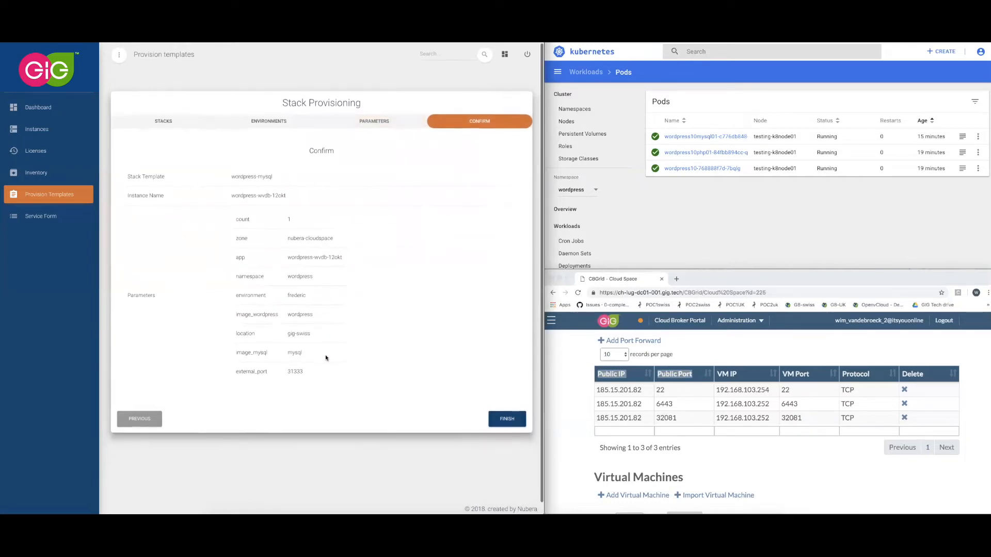
pyautogui.click(507, 420)
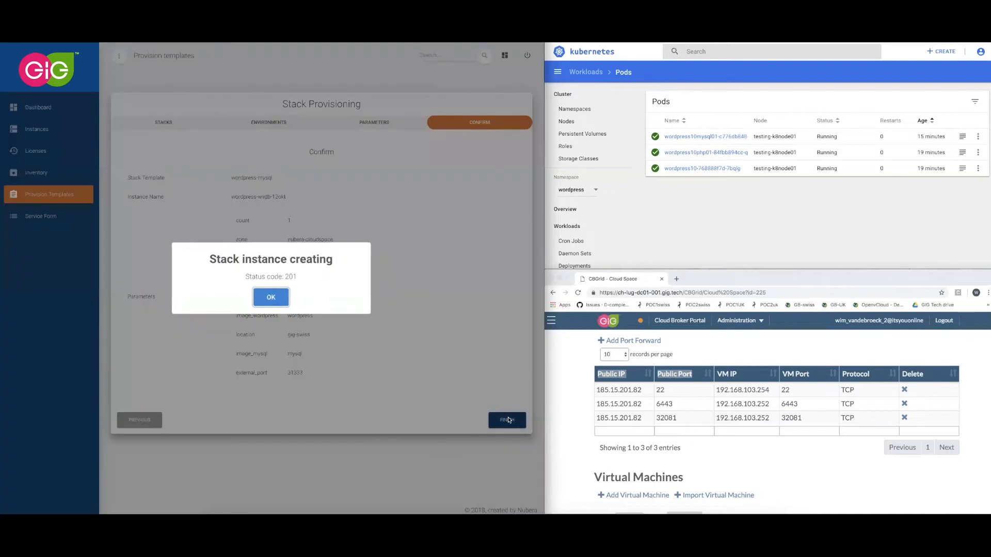
pyautogui.click(271, 299)
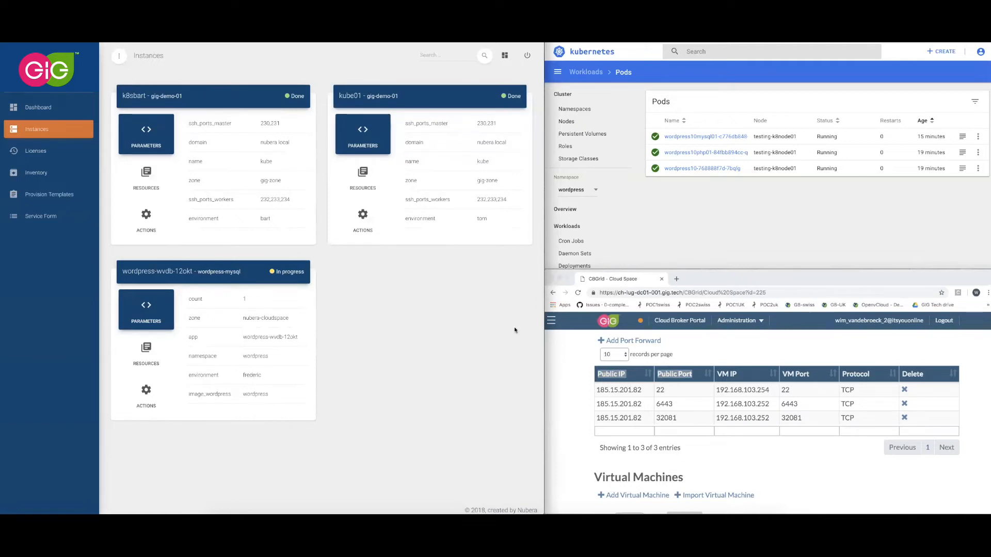
# Refresh the Kubernetes pods list and the Cloud Space port forwards to check the new deployment's progress.
pyautogui.click(565, 349)
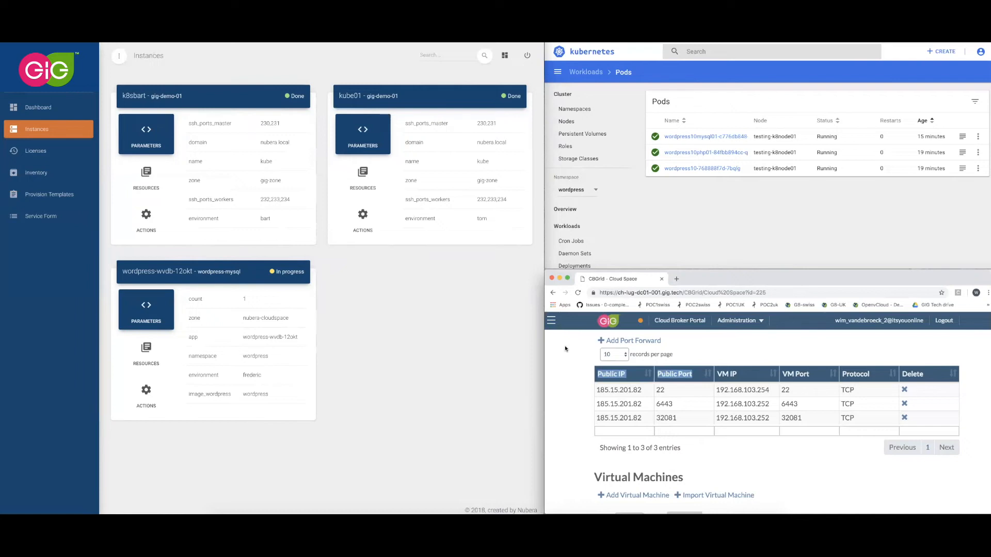
pyautogui.click(633, 198)
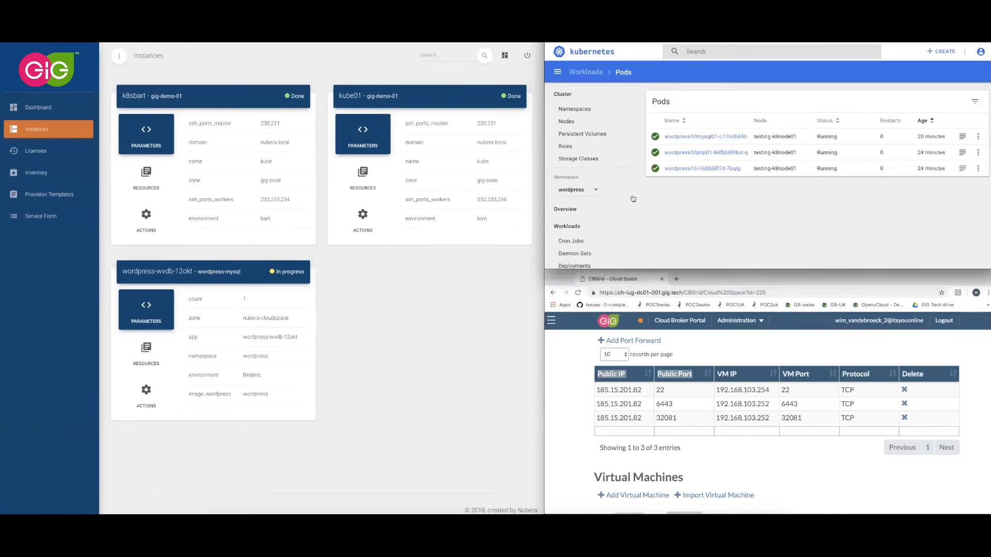
pyautogui.click(576, 431)
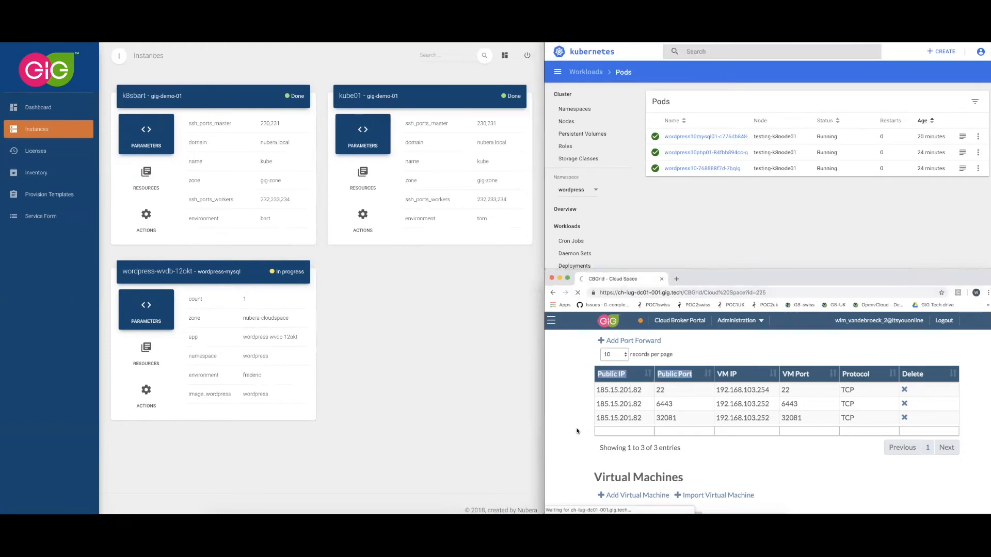
pyautogui.click(625, 240)
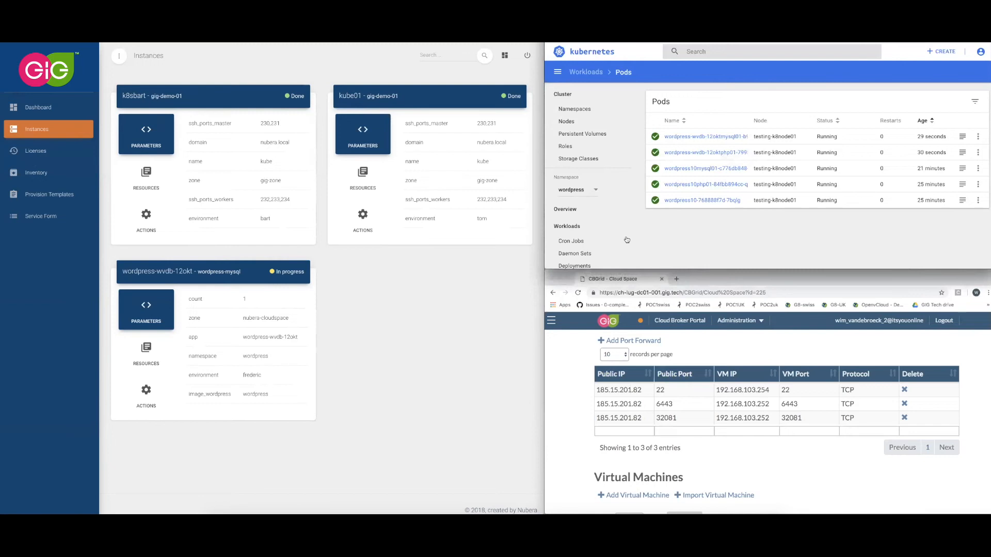
pyautogui.click(582, 424)
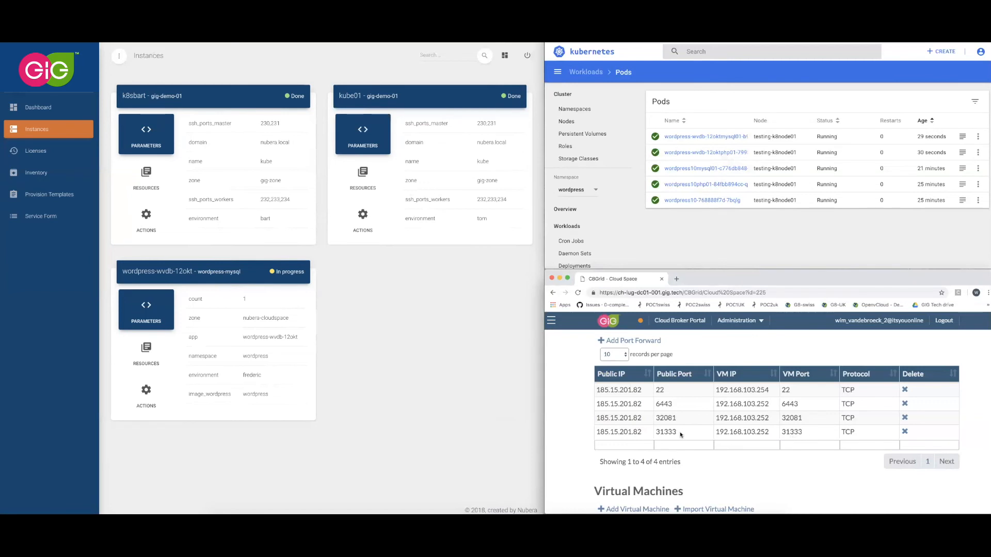
# Show the wordpress resource details of the wordpress-wvdb-12okt instance.
pyautogui.click(370, 333)
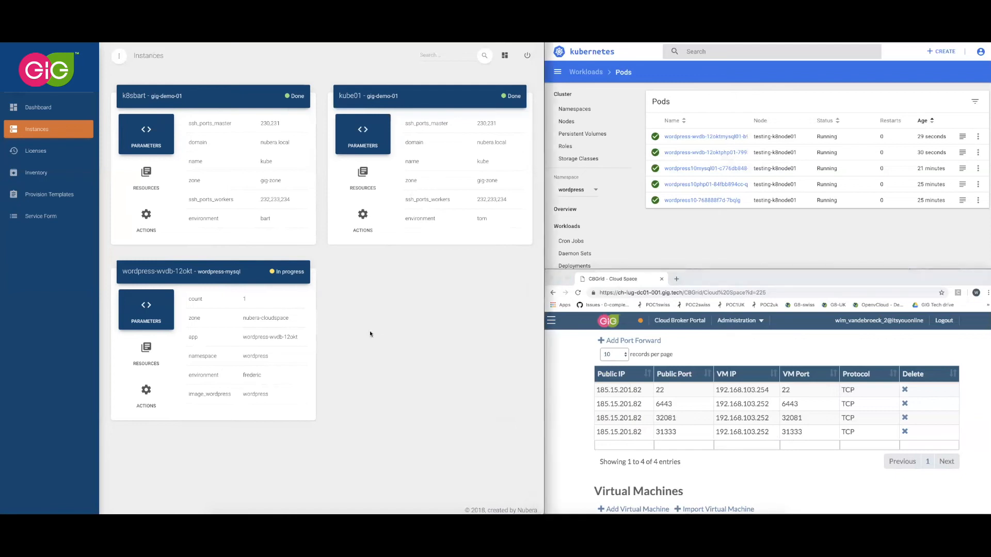
pyautogui.scroll(-1, 369, 334)
pyautogui.scroll(1, 345, 326)
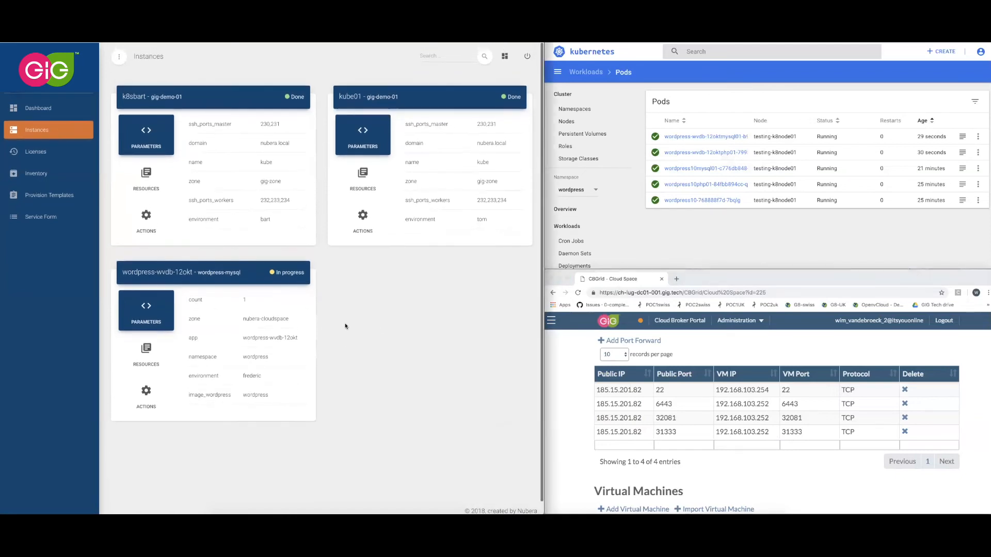
pyautogui.click(152, 360)
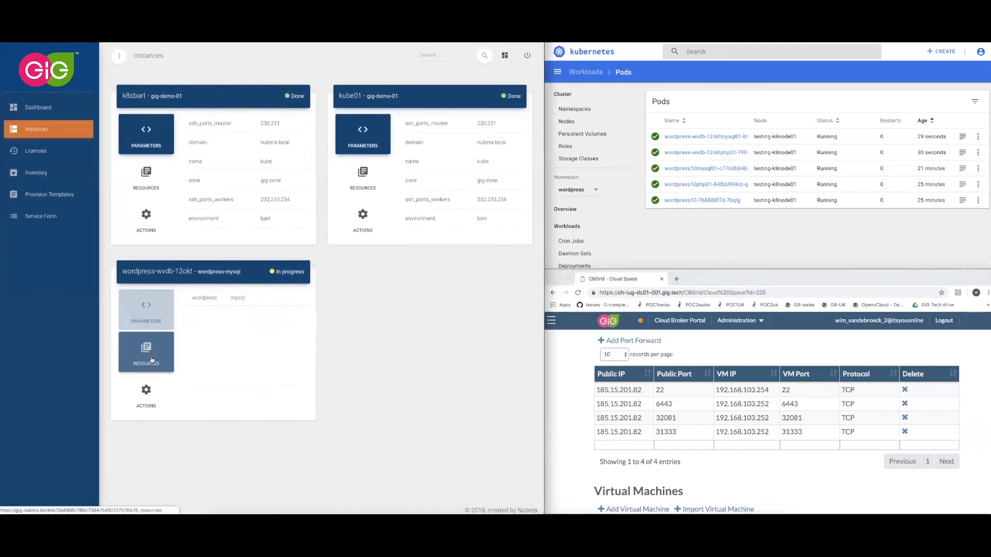
pyautogui.click(211, 301)
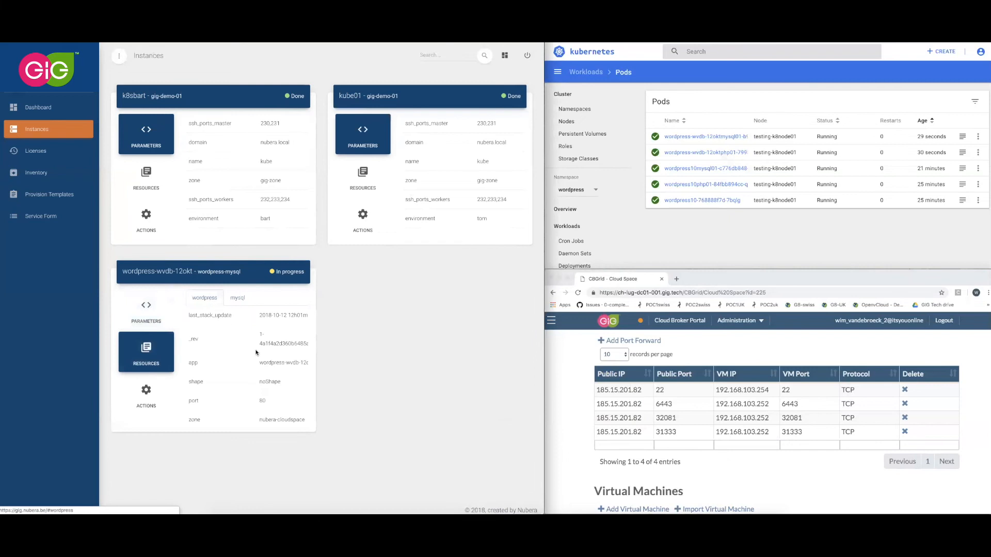
# Find the wordpress resource's node_port and compare it with the newest public port in the Cloud Space port forwards.
pyautogui.scroll(-2, 216, 351)
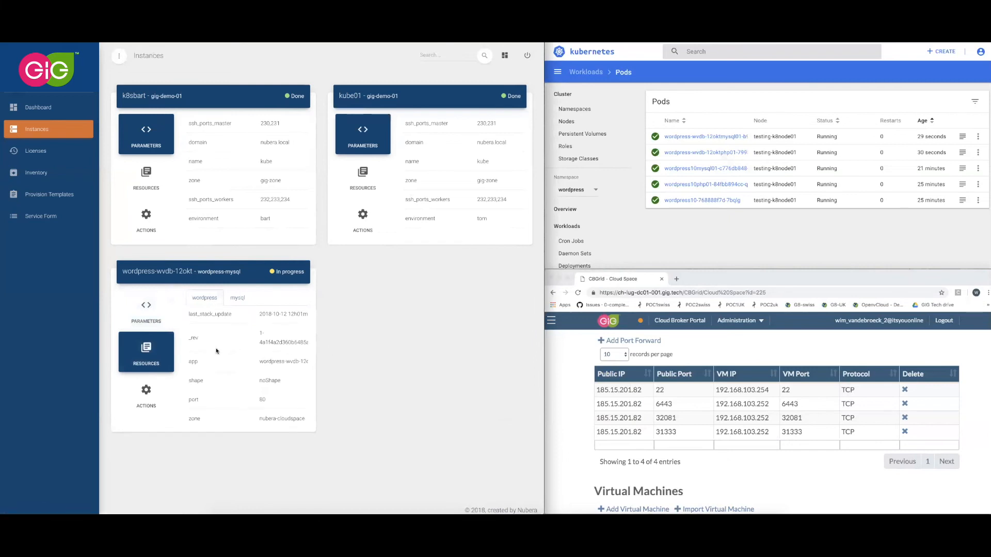
pyautogui.scroll(-1, 216, 351)
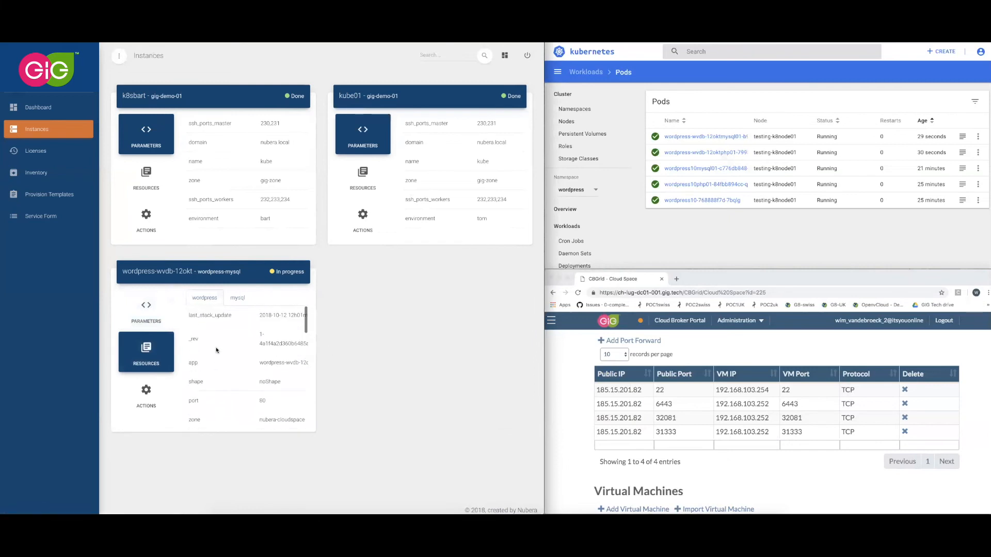
pyautogui.scroll(-3, 216, 350)
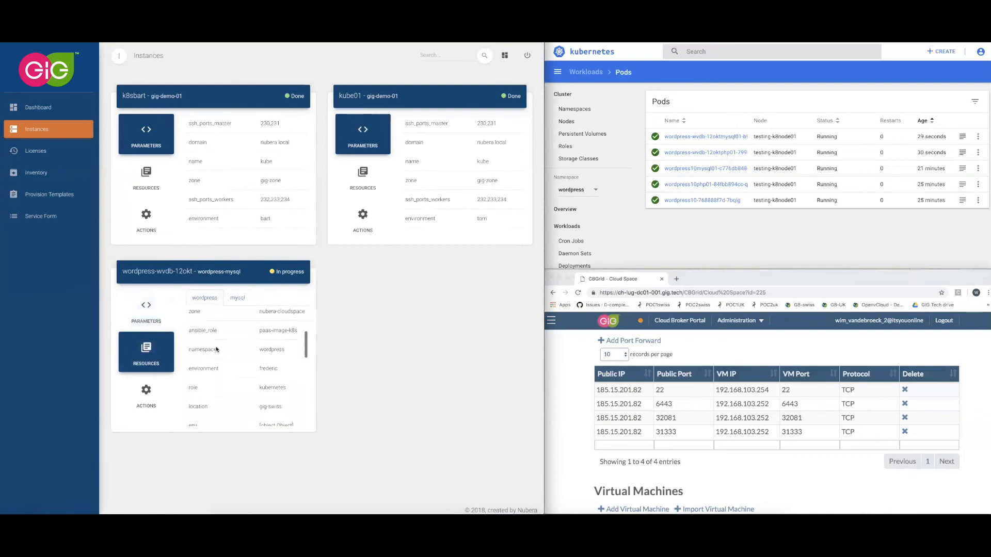
pyautogui.scroll(-1, 253, 356)
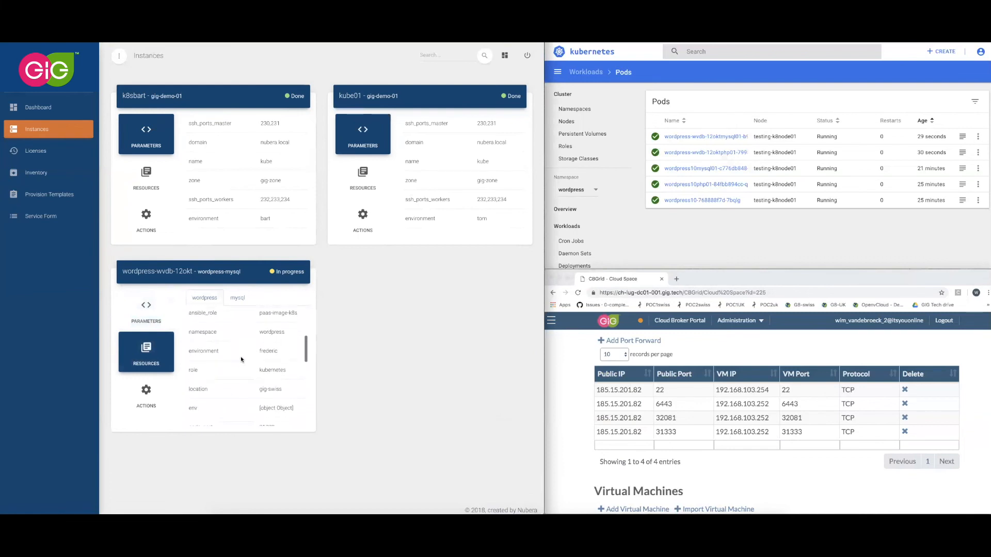
pyautogui.scroll(-1, 231, 361)
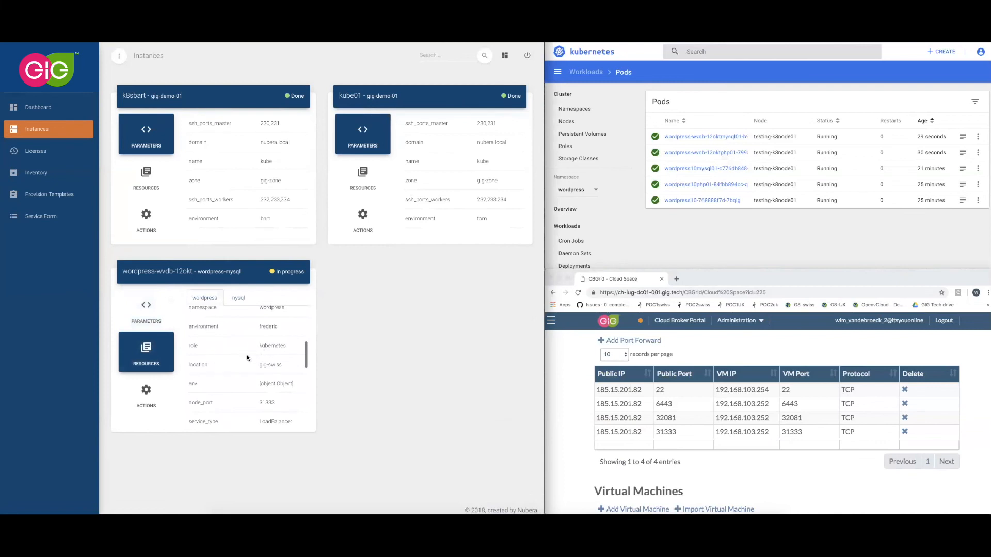
pyautogui.scroll(-2, 246, 356)
pyautogui.scroll(-2, 246, 357)
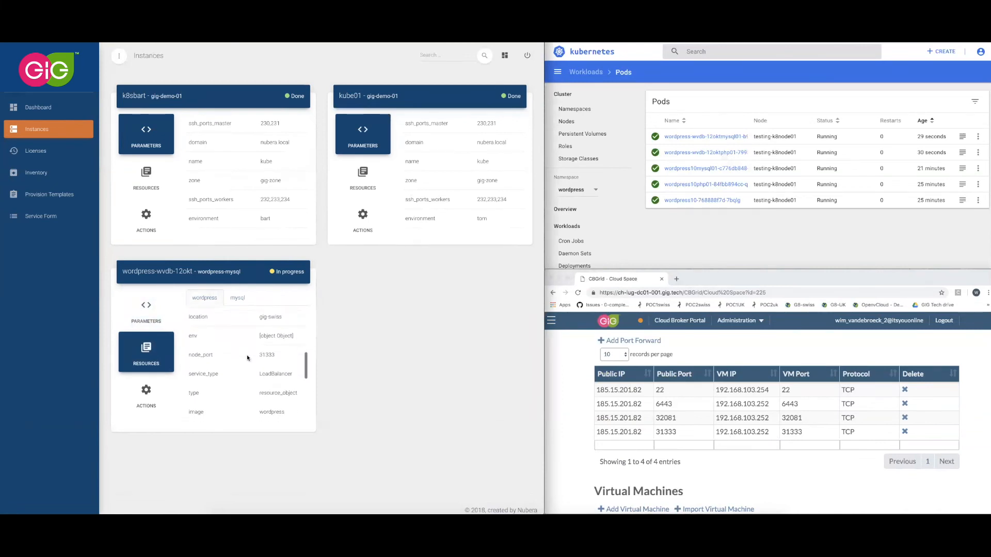
pyautogui.scroll(1, 247, 355)
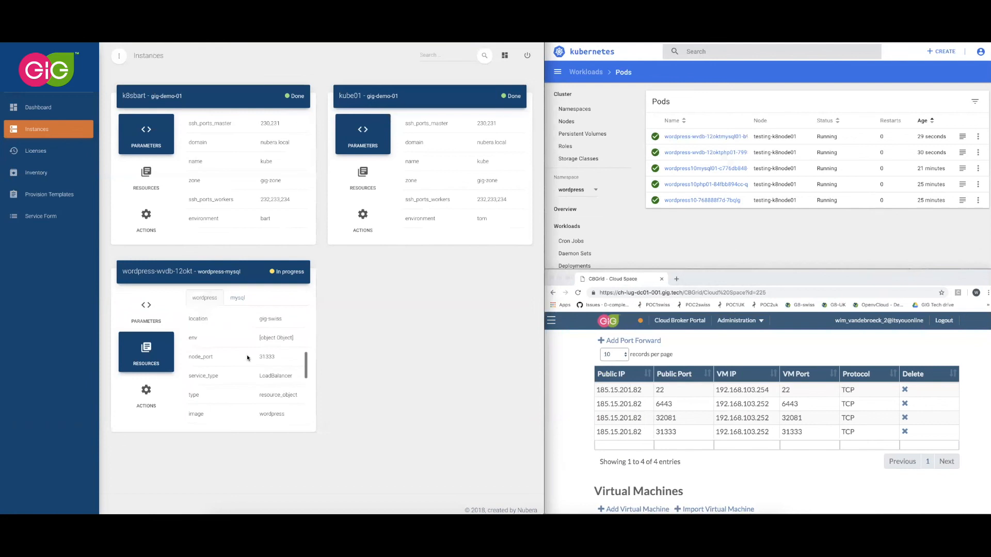
pyautogui.moveTo(259, 357); pyautogui.dragTo(276, 358)
pyautogui.moveTo(655, 432); pyautogui.dragTo(677, 432)
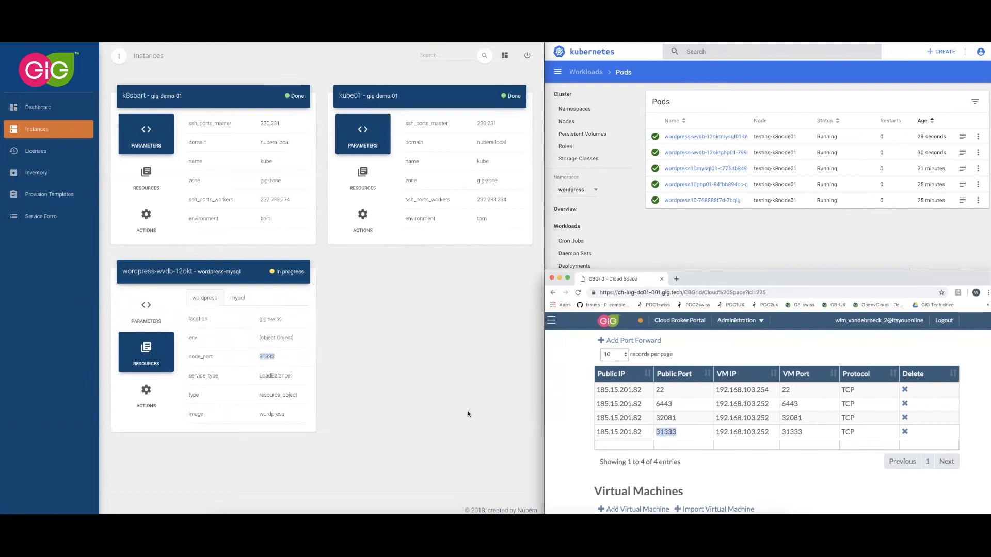
# Find the url entry in the wordpress resource details of wordpress-wvdb-12okt and open the site from it.
pyautogui.click(290, 371)
pyautogui.scroll(-2, 293, 373)
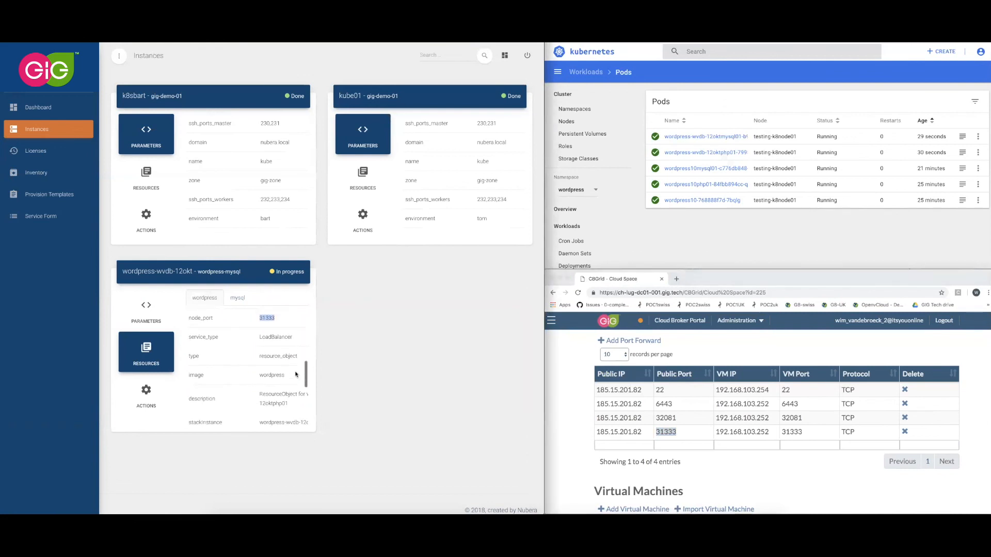
pyautogui.scroll(-5, 296, 374)
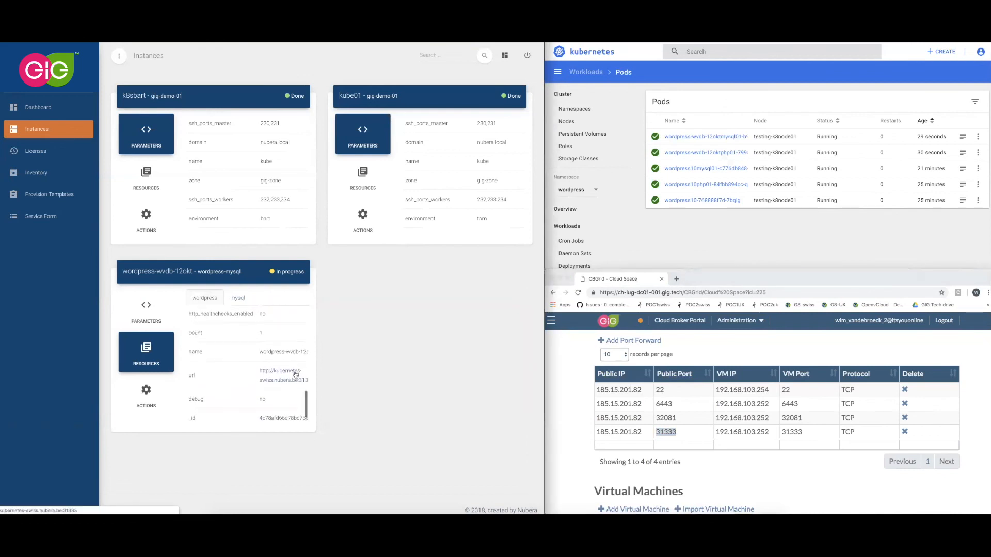
pyautogui.scroll(-1, 296, 376)
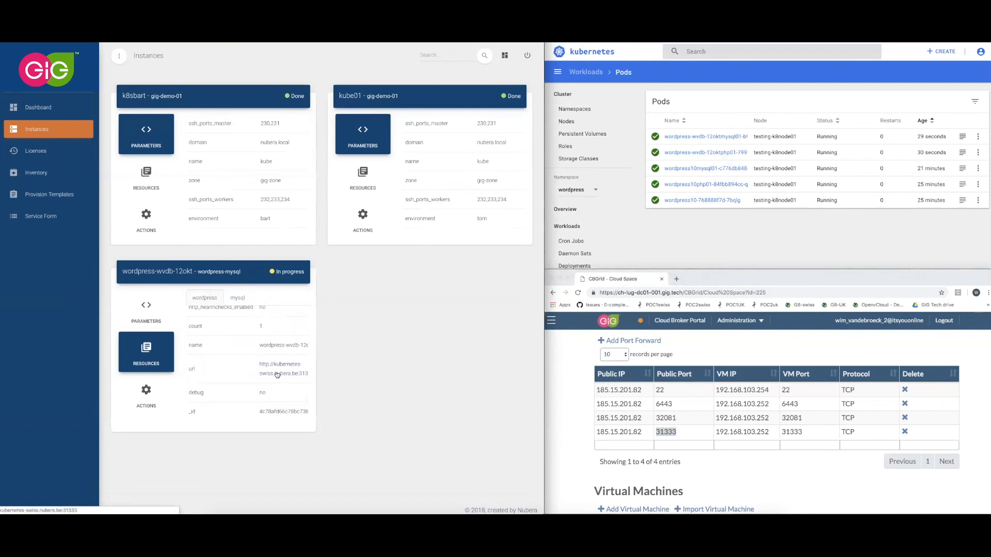
pyautogui.hscroll(2, 277, 375)
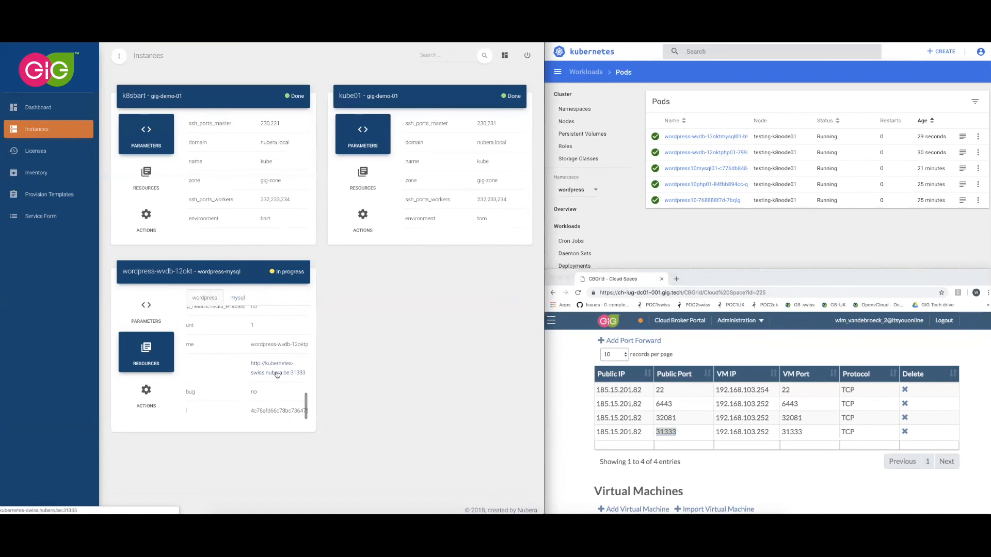
pyautogui.scroll(-1, 277, 375)
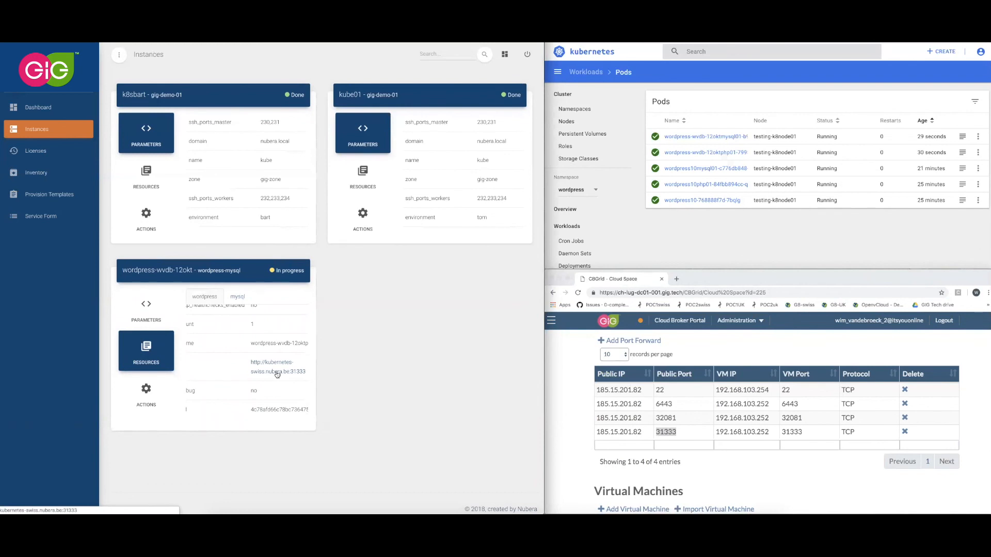
pyautogui.click(278, 372)
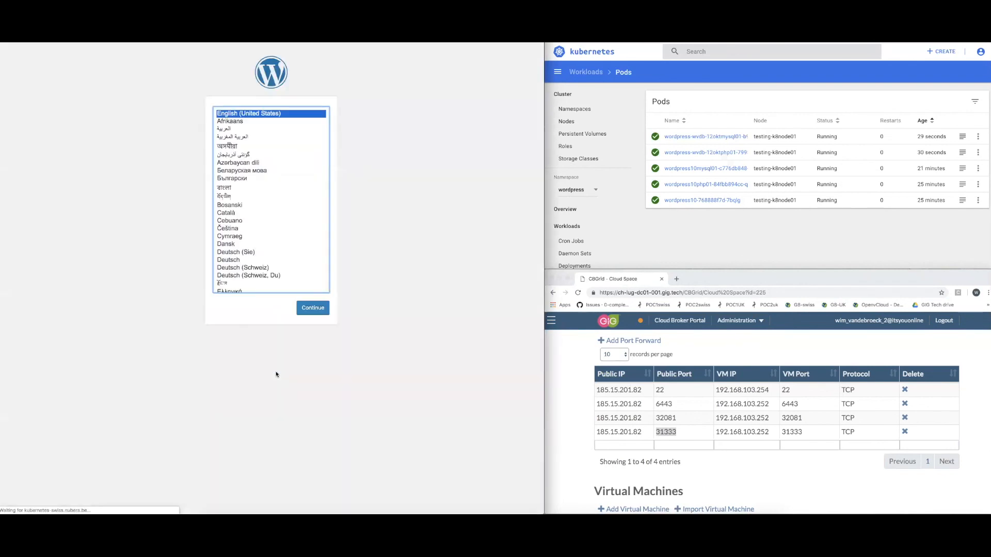
# Install WordPress in English (United States), using the saved autofill entry for the site title and the administrator's e-mail.
pyautogui.click(312, 308)
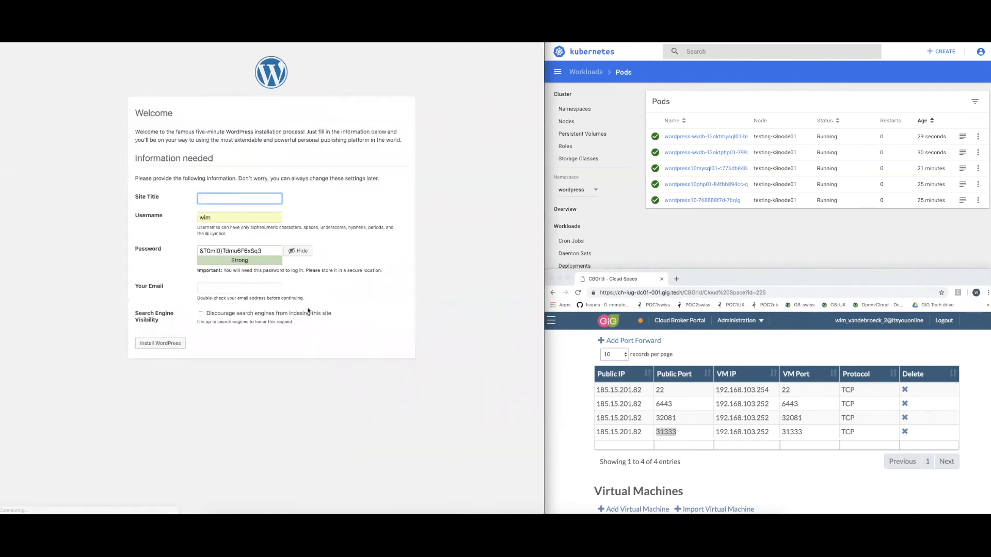
pyautogui.click(232, 199)
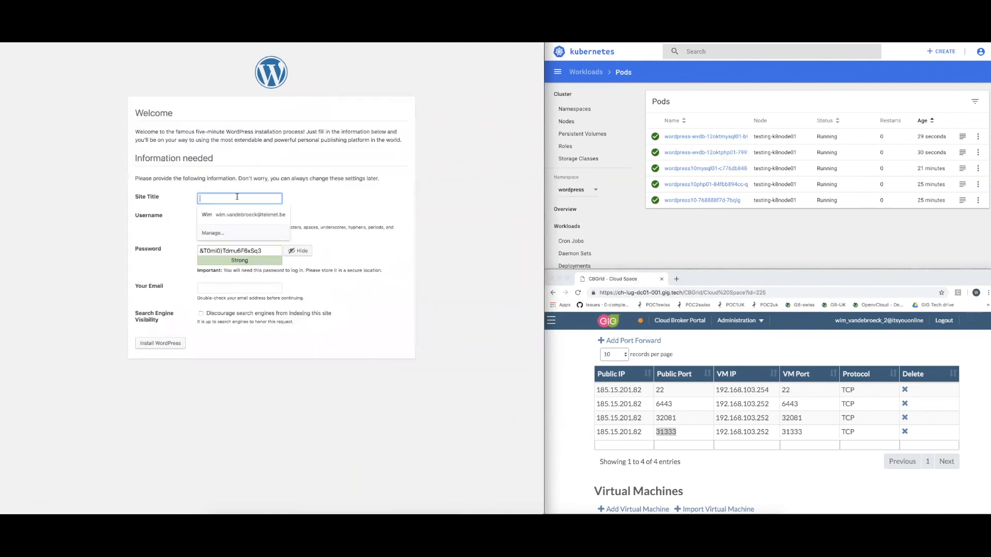
pyautogui.click(283, 216)
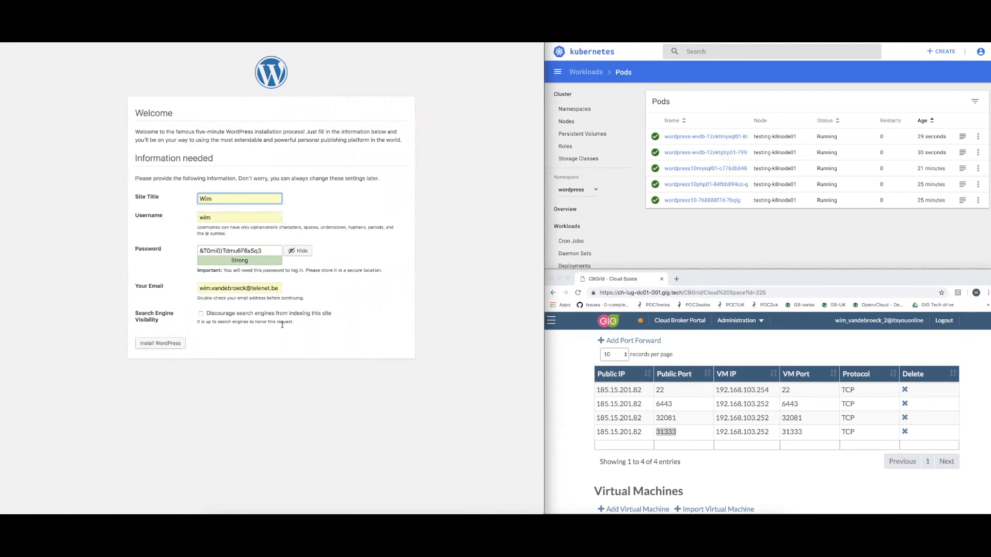
pyautogui.click(165, 346)
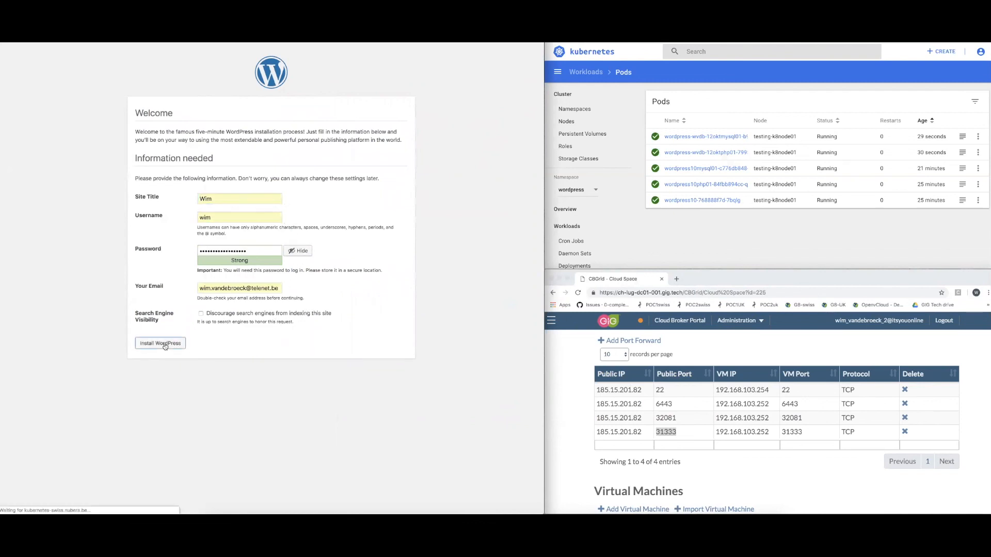